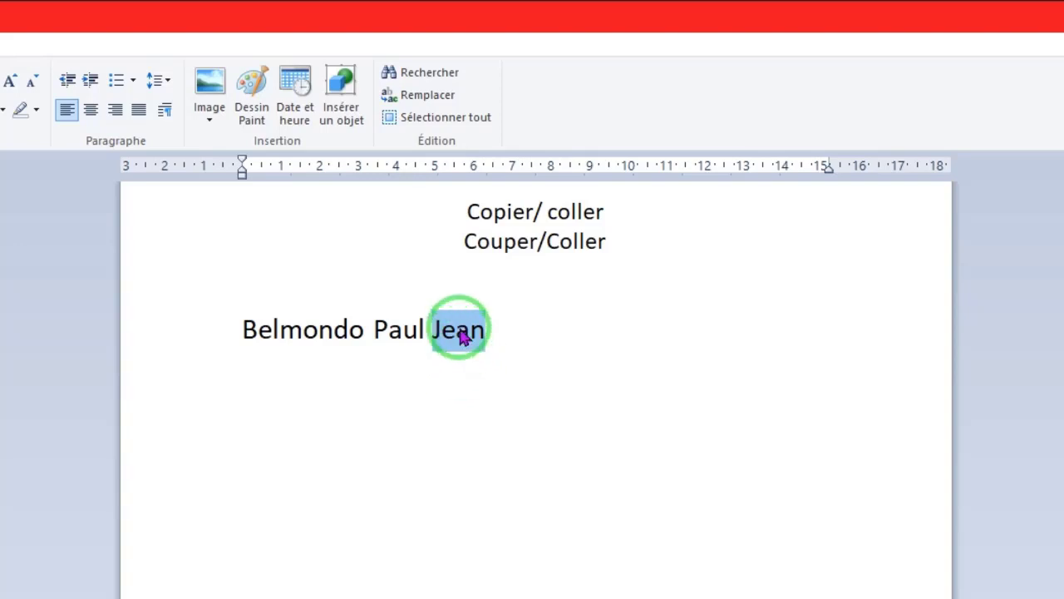
Copy the word "Jean" from the end of the name line and paste it before "Belmondo".
right_click(462, 335)
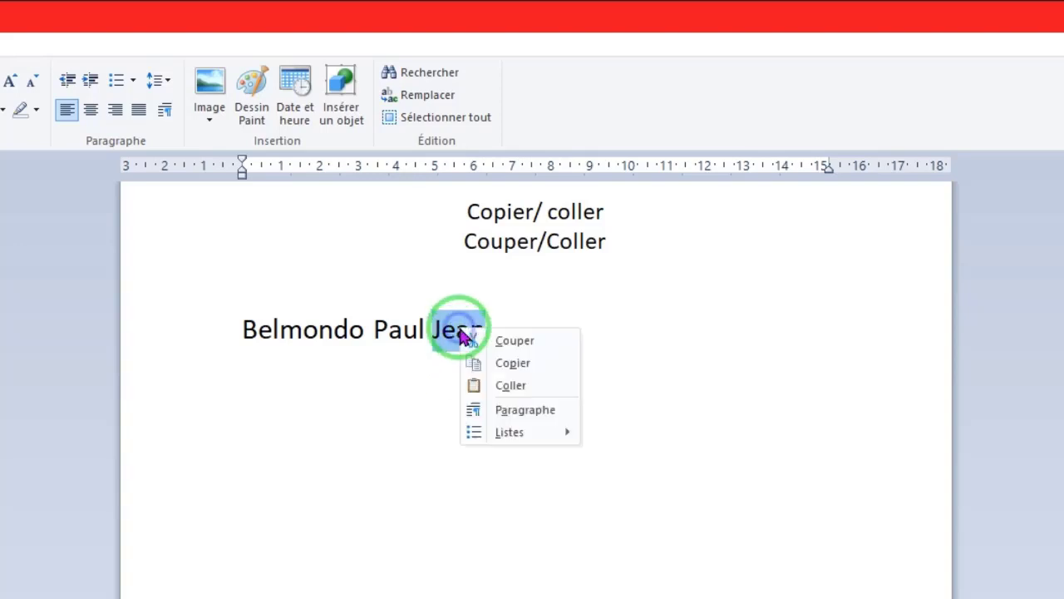
left_click(512, 363)
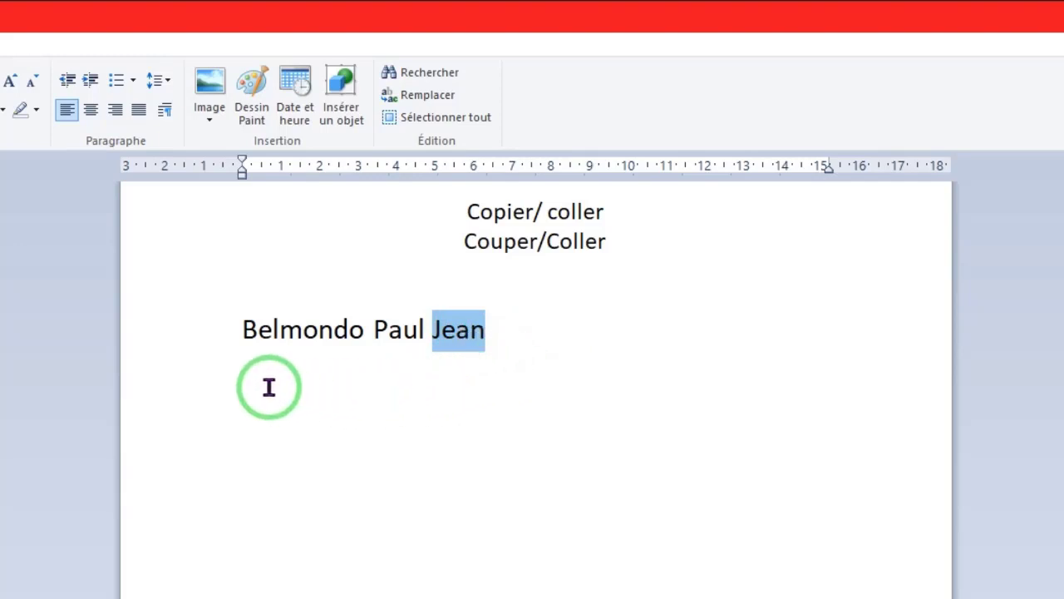
left_click(241, 326)
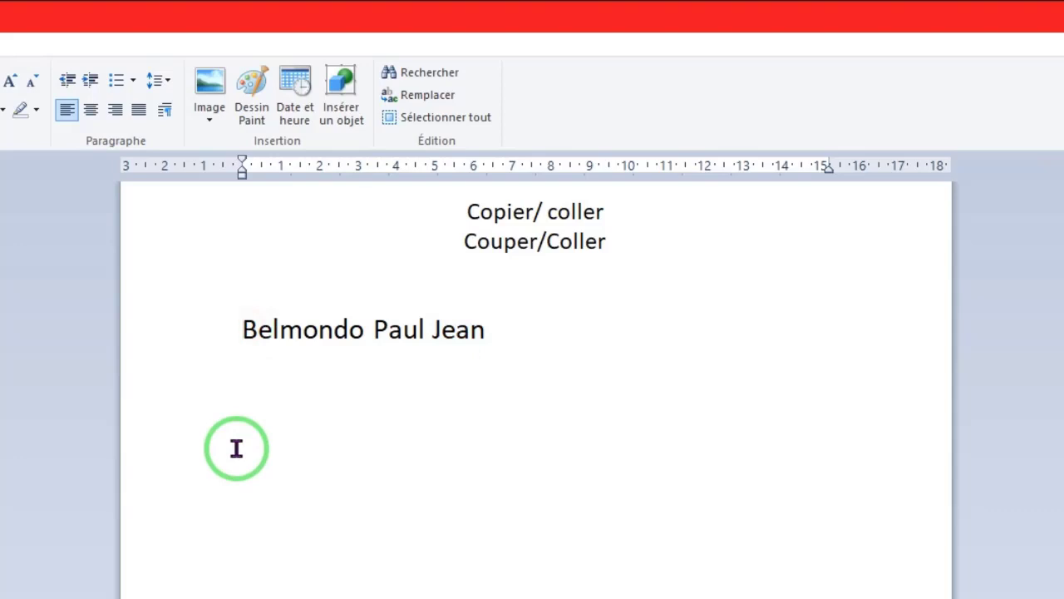
right_click(242, 329)
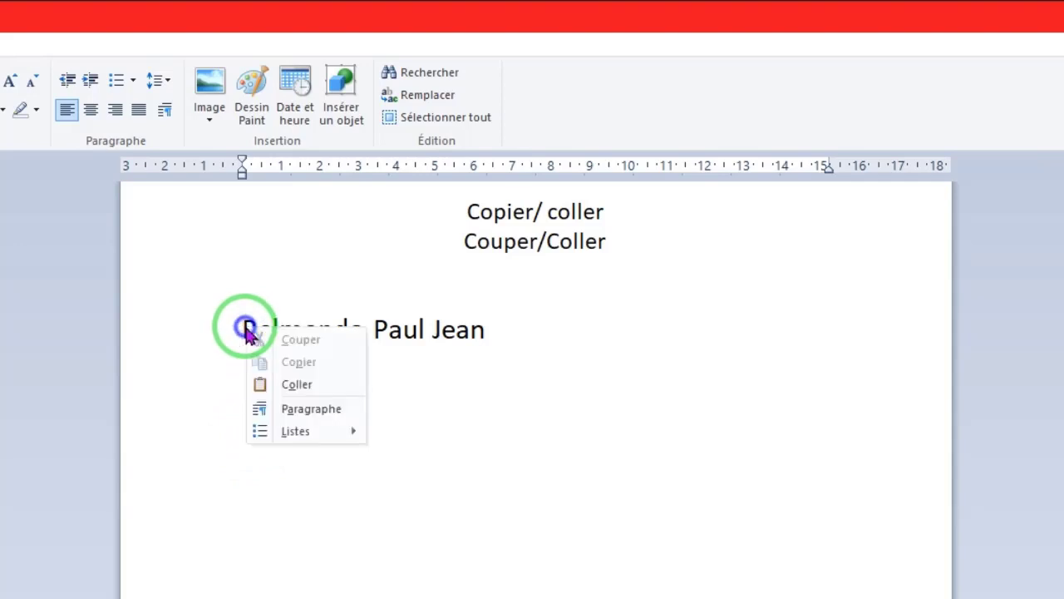
left_click(308, 386)
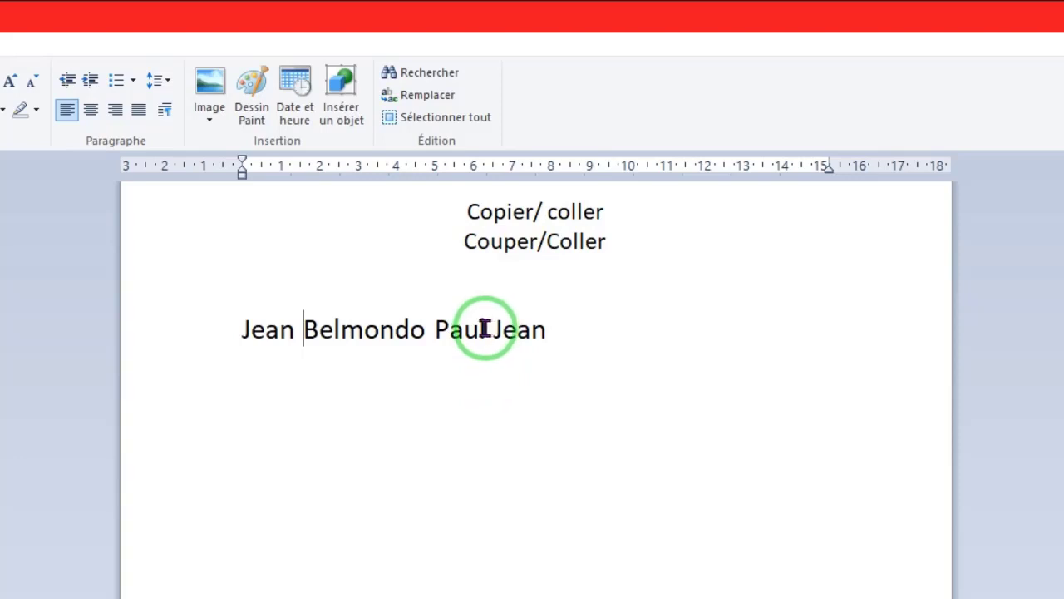
Copy "Paul" and paste it between "Jean" and "Belmondo", and remove the leftover "Paul Jean" after "Belmondo".
left_click_drag(485, 328, 432, 333)
key("ctrl+c")
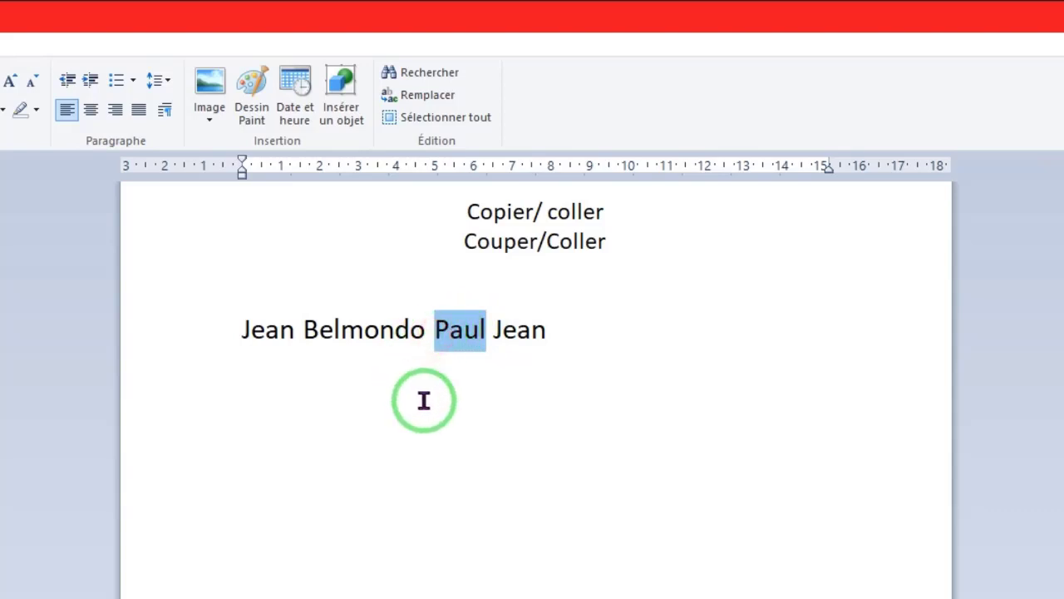
right_click(464, 336)
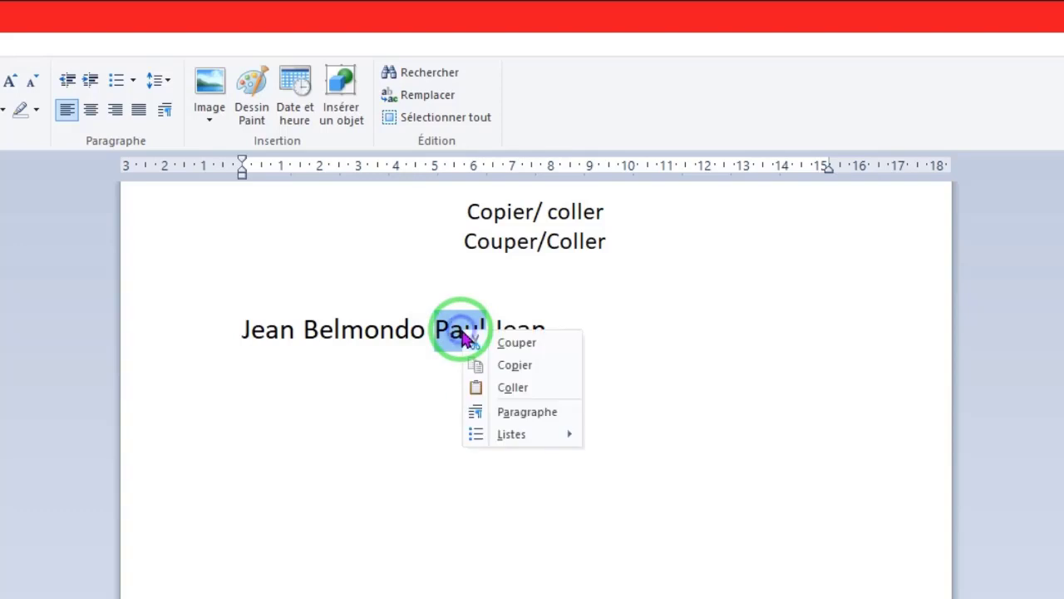
left_click(513, 365)
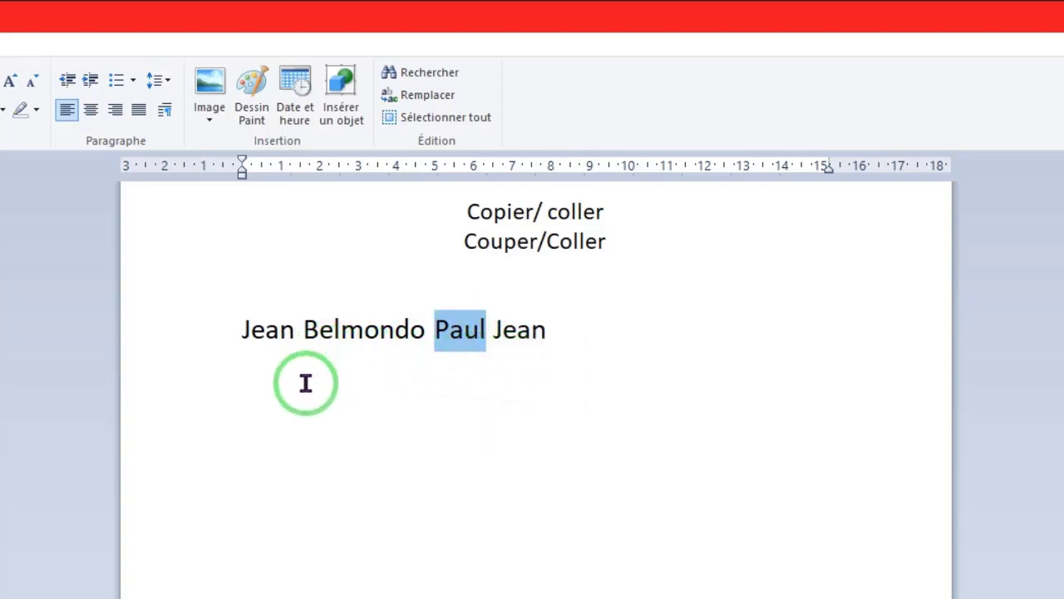
left_click(304, 325)
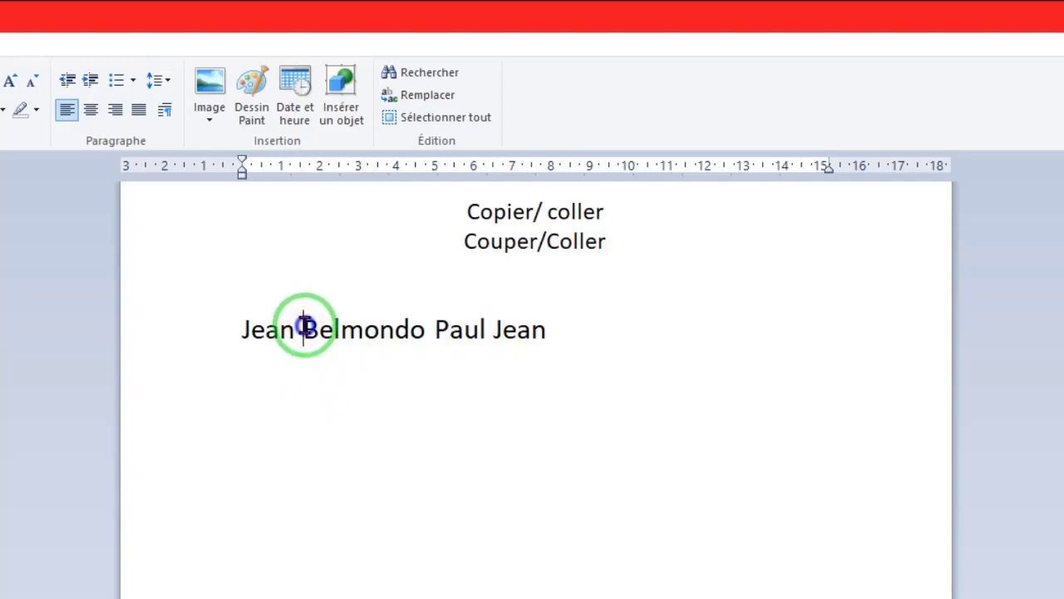
right_click(304, 326)
left_click(353, 379)
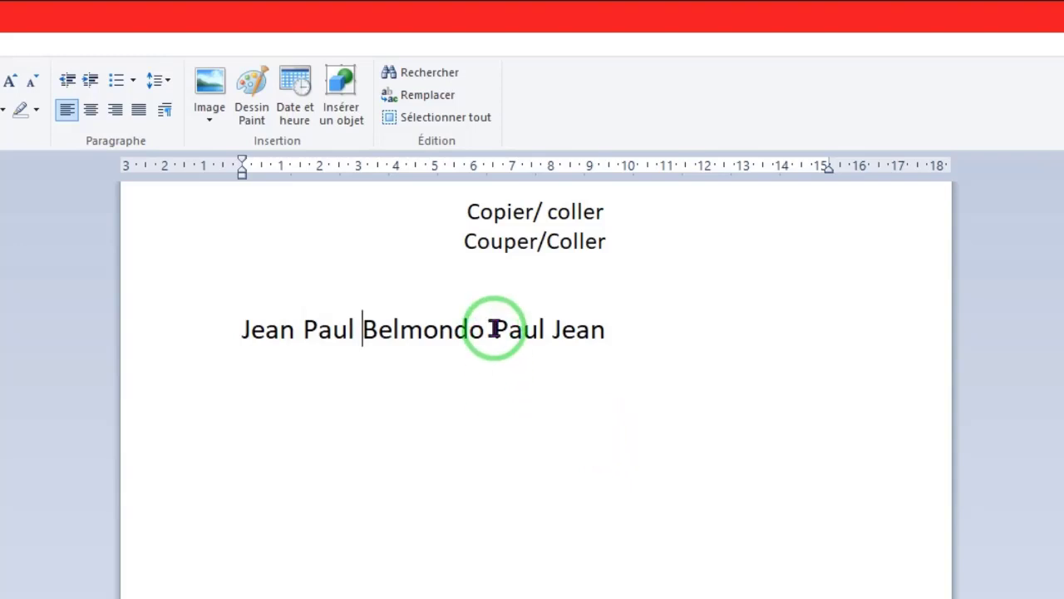
left_click_drag(494, 328, 622, 330)
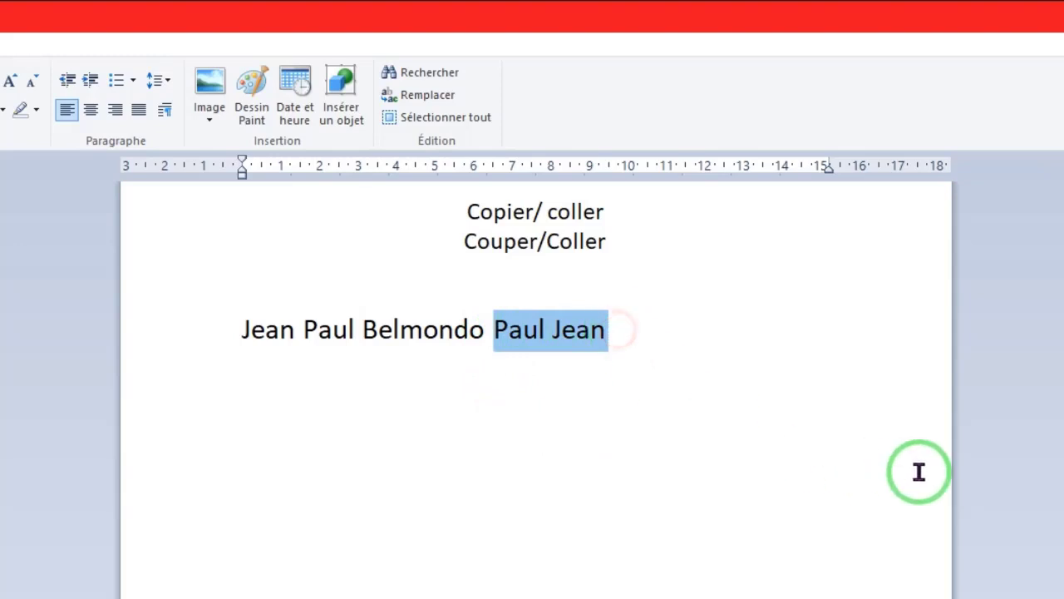
key("ctrl+x")
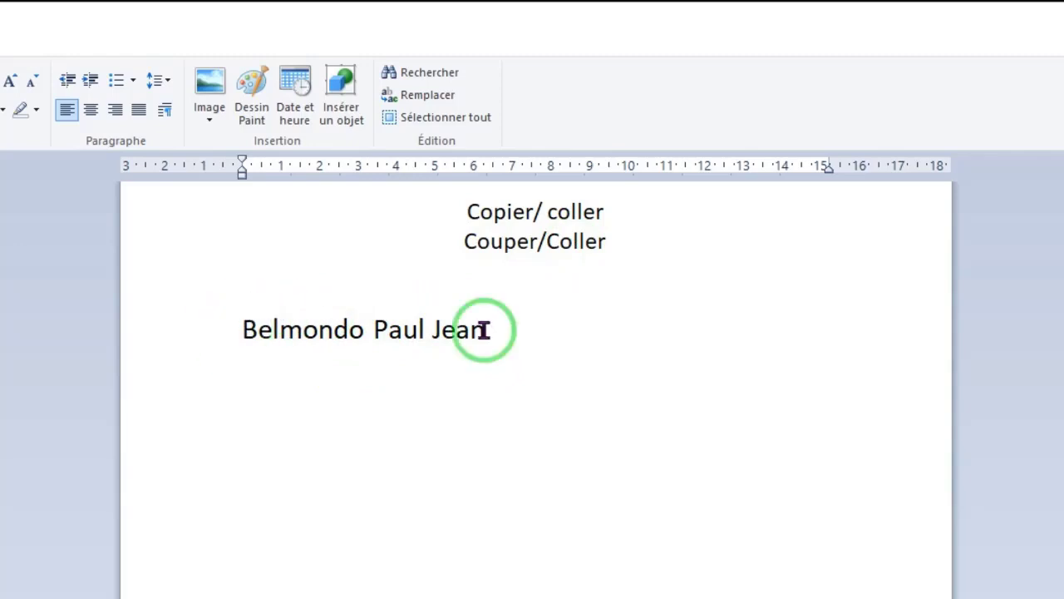
Cut "Jean" from the end of "Belmondo Paul Jean" and paste it at the start of the line.
left_click_drag(485, 330, 462, 332)
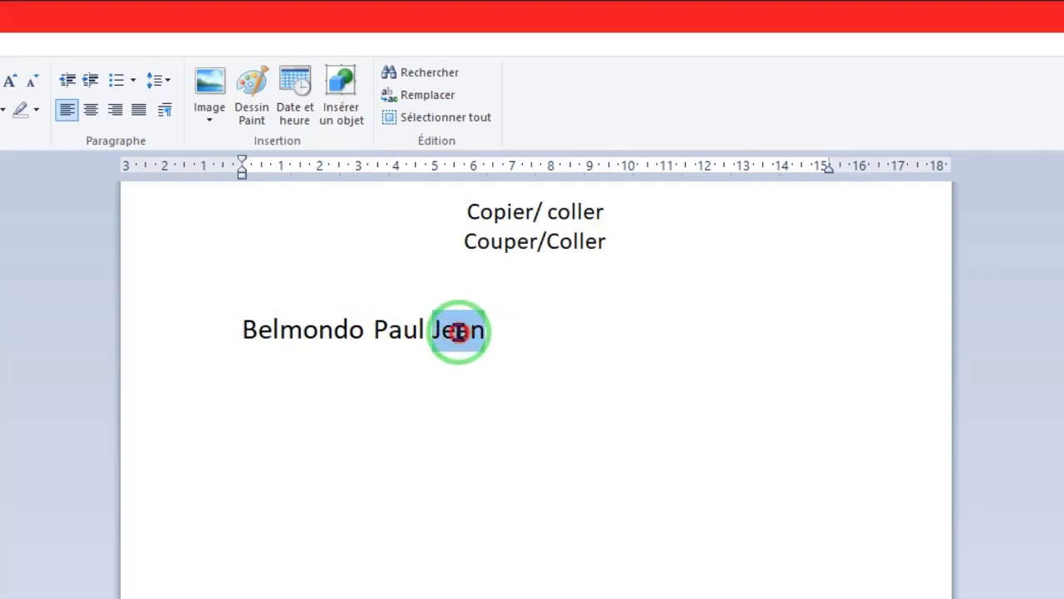
double_click(457, 330)
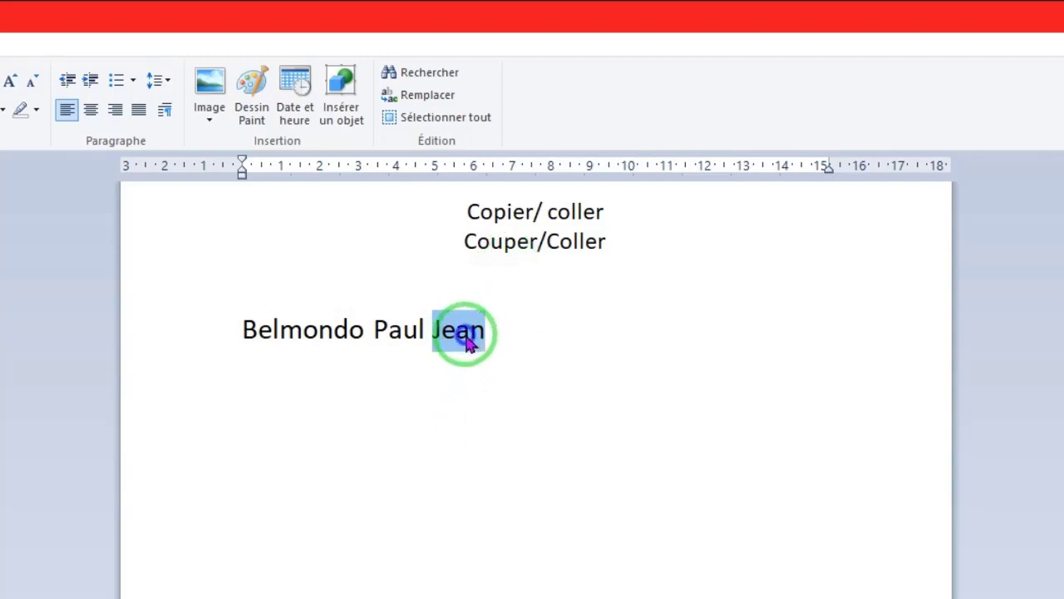
right_click(468, 344)
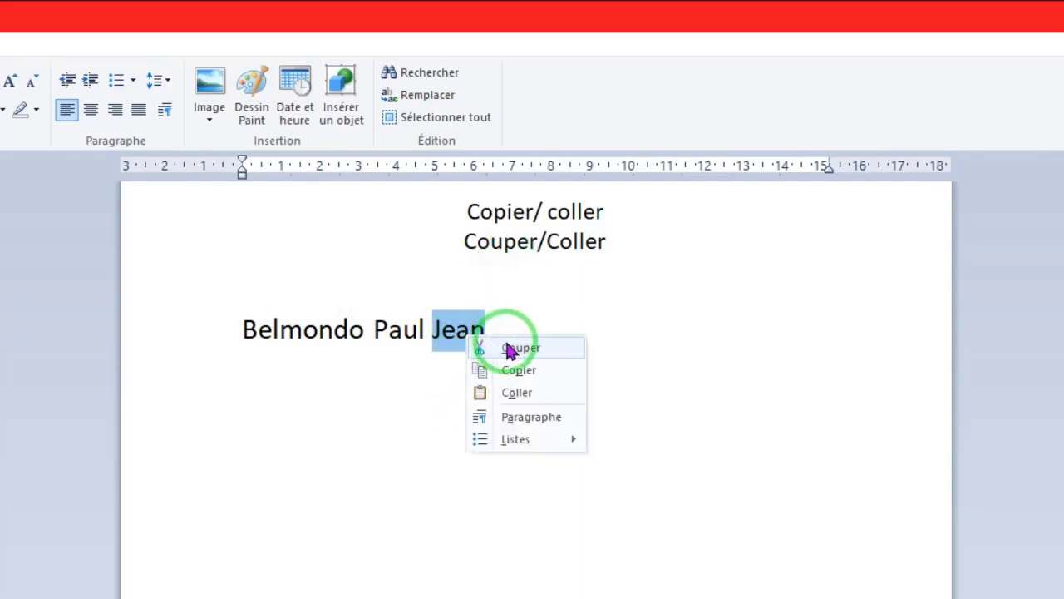
left_click(507, 347)
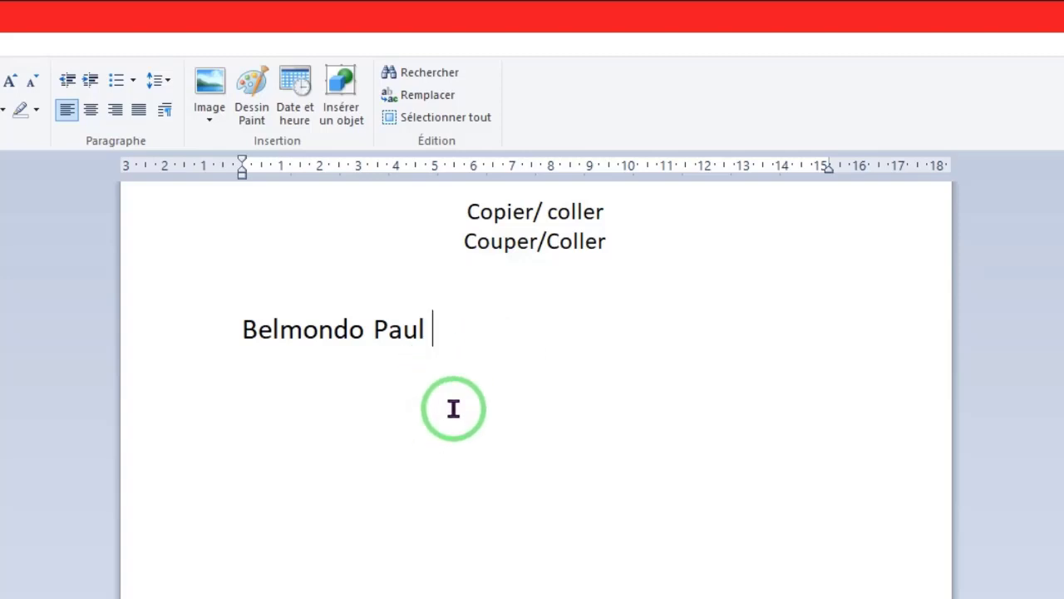
right_click(245, 325)
left_click(294, 382)
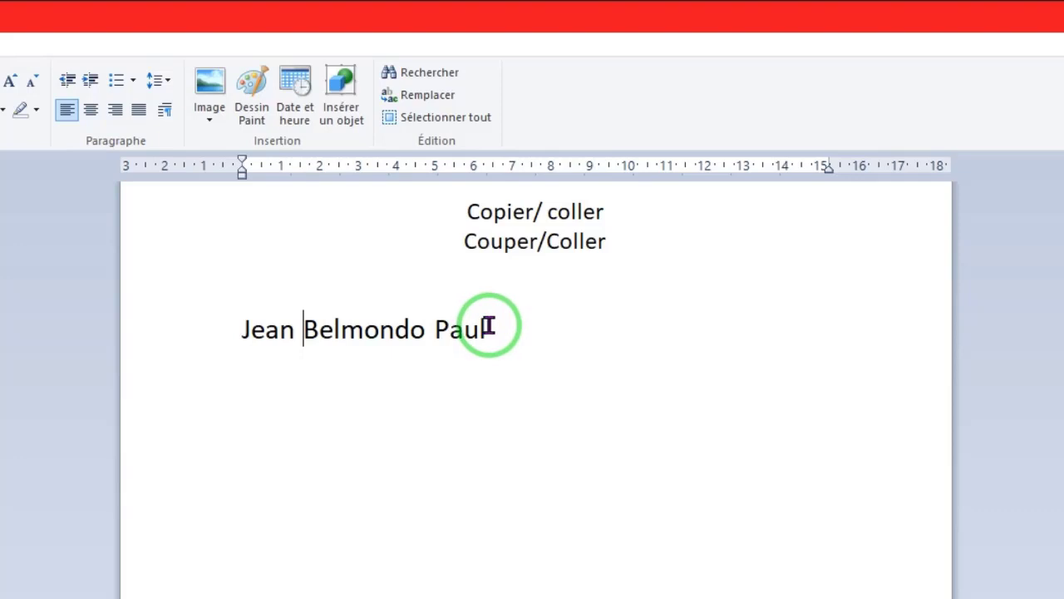
Cut "Paul" from the end of the line and paste it between "Jean" and "Belmondo".
left_click_drag(489, 325, 435, 332)
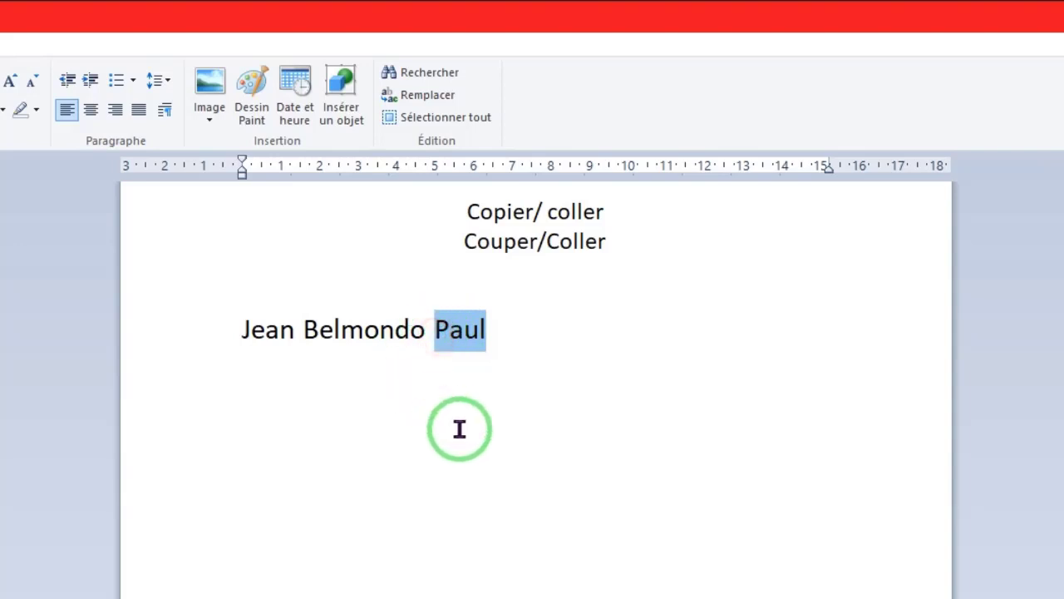
right_click(459, 329)
left_click(522, 343)
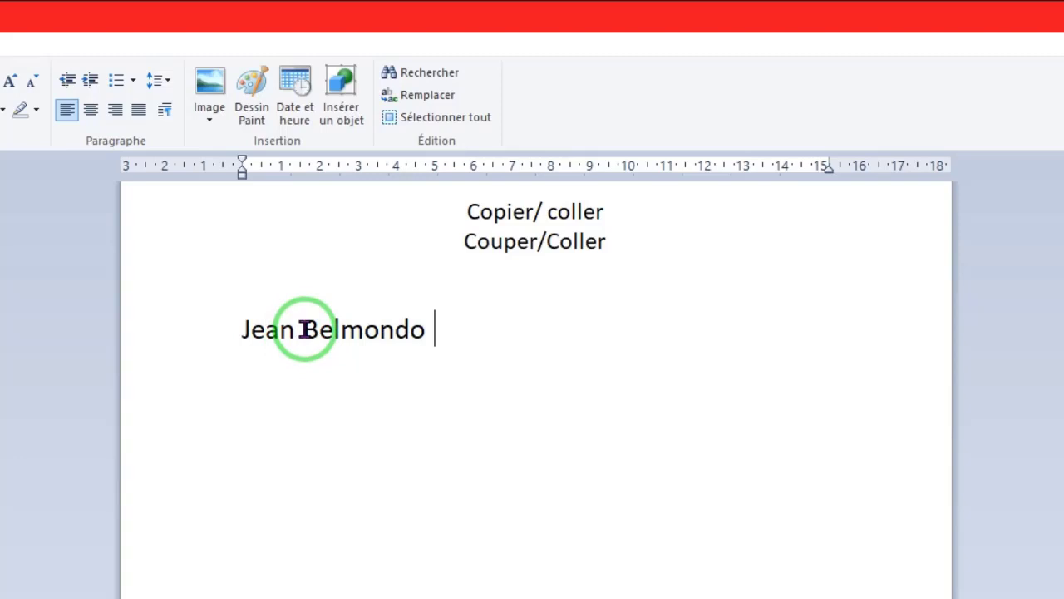
left_click(304, 329)
right_click(305, 329)
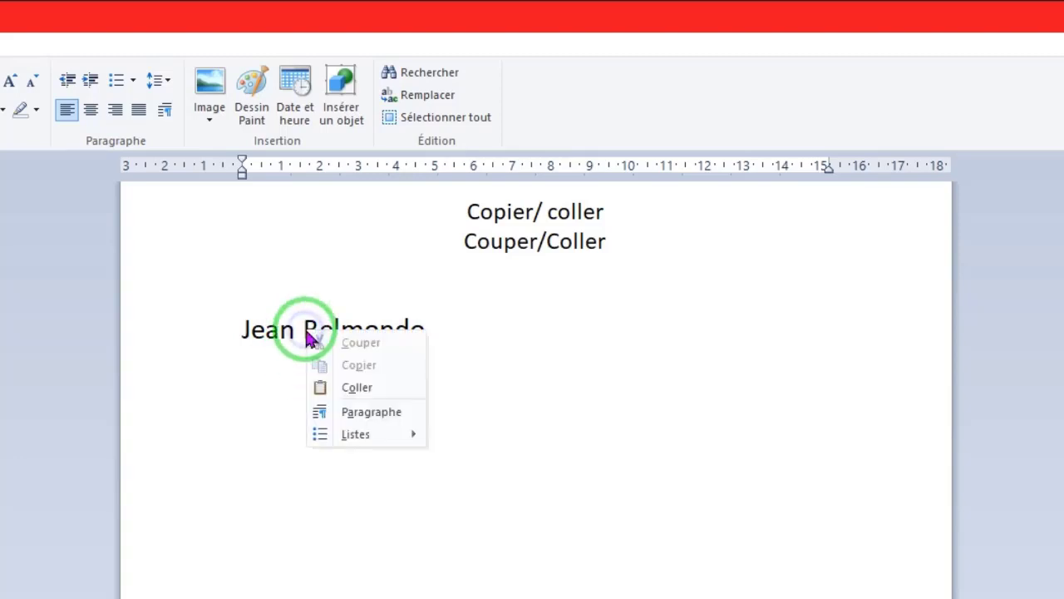
left_click(355, 387)
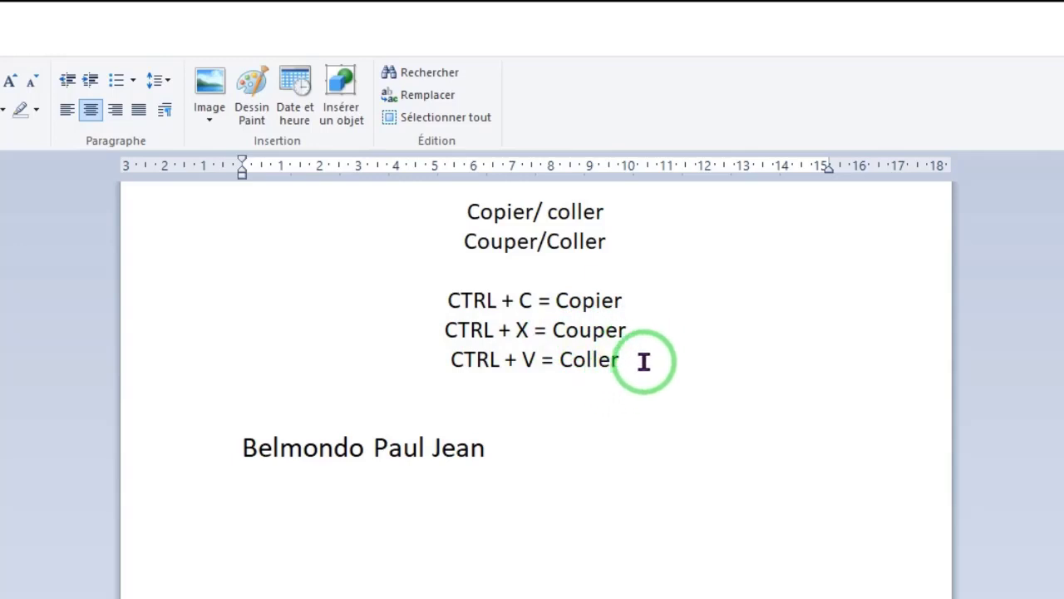
Copy "Jean" from the name line below the shortcut list and paste it before "Belmondo".
left_click(485, 448)
left_click(484, 448)
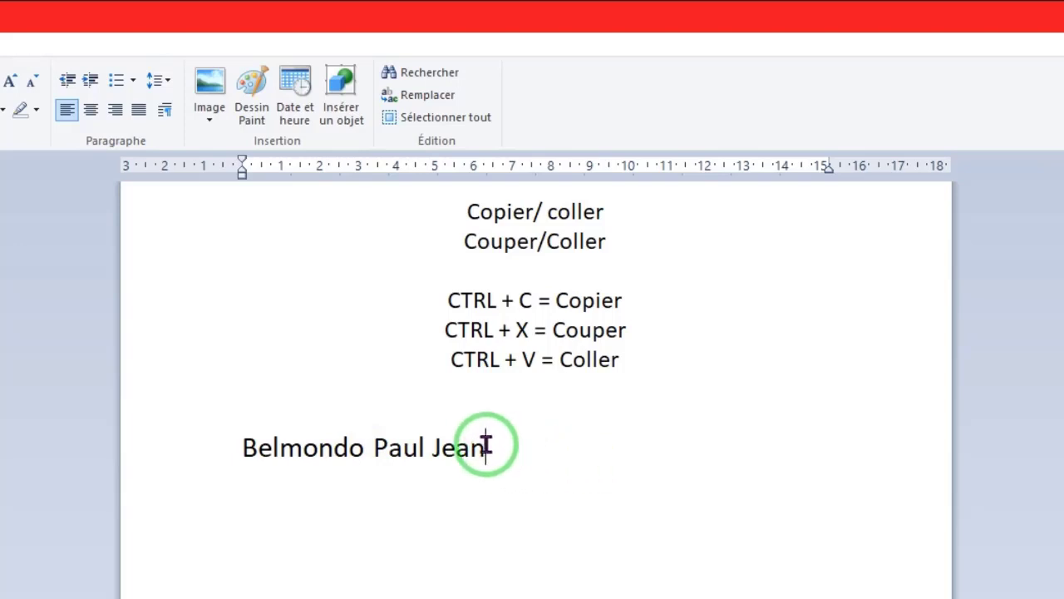
left_click_drag(484, 448, 464, 449)
key("ctrl+c")
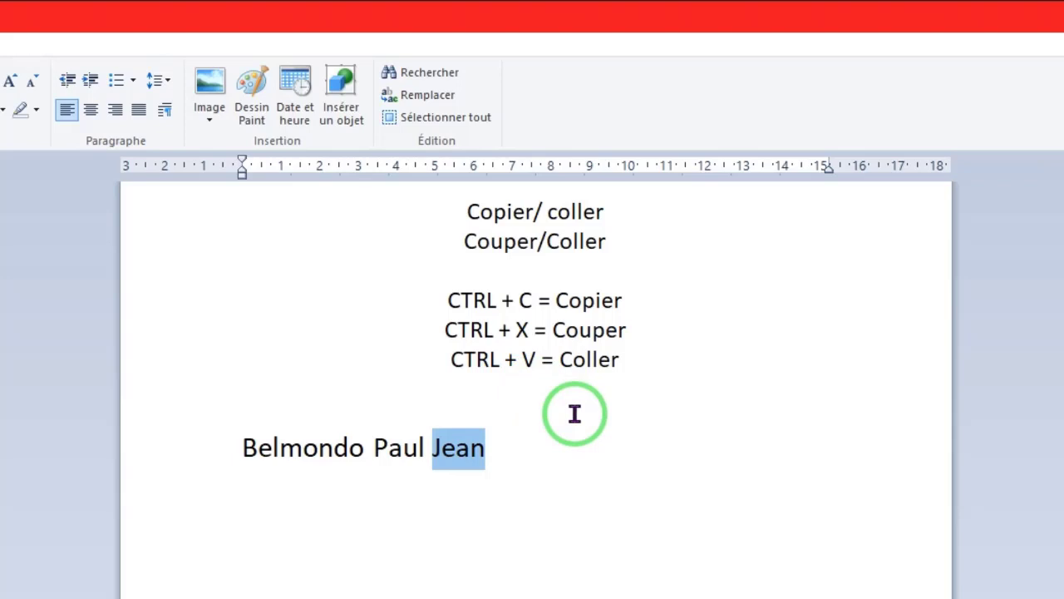
left_click(244, 507)
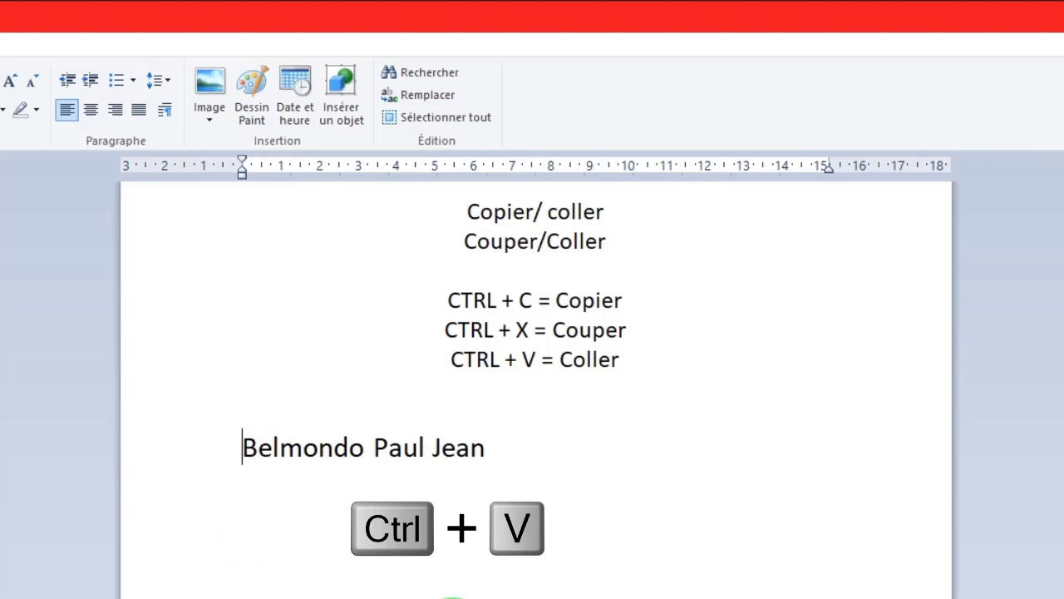
key("ctrl+v")
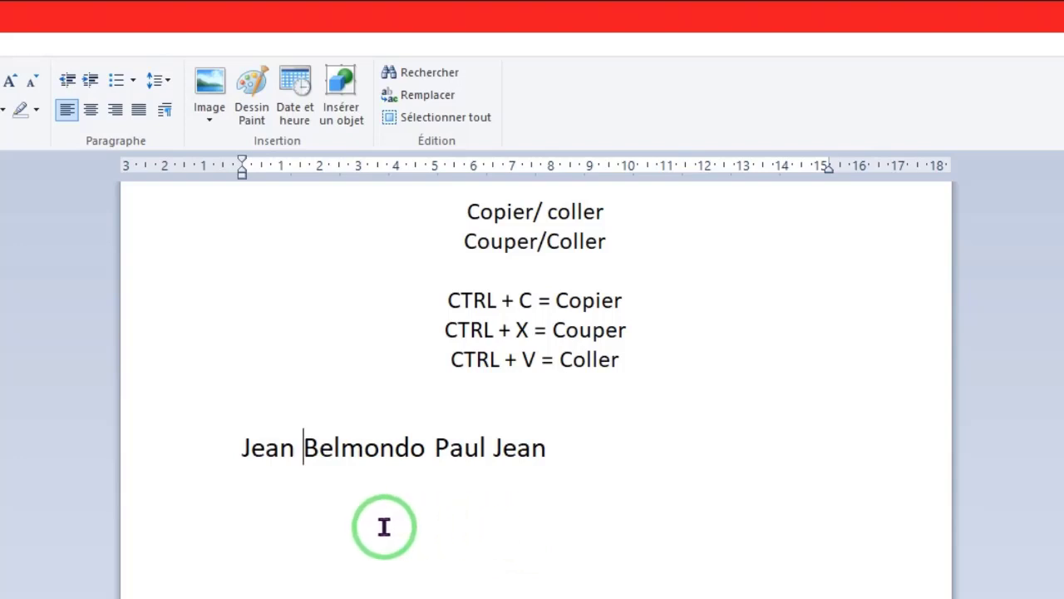
Cut "Paul" after "Belmondo" and paste it directly before "Belmondo" in the name line.
left_click(485, 442)
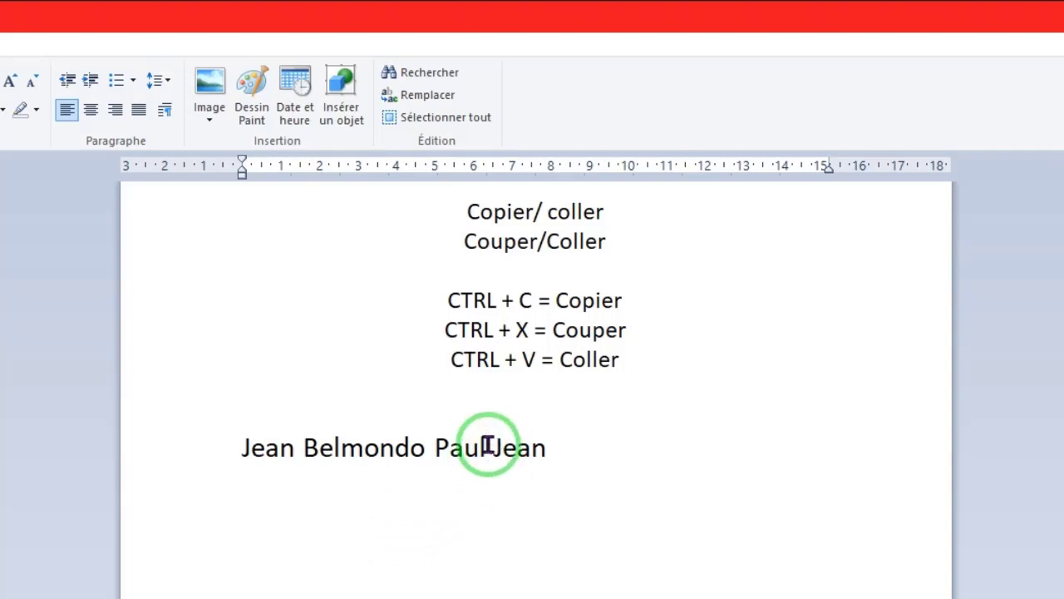
left_click_drag(486, 444, 431, 442)
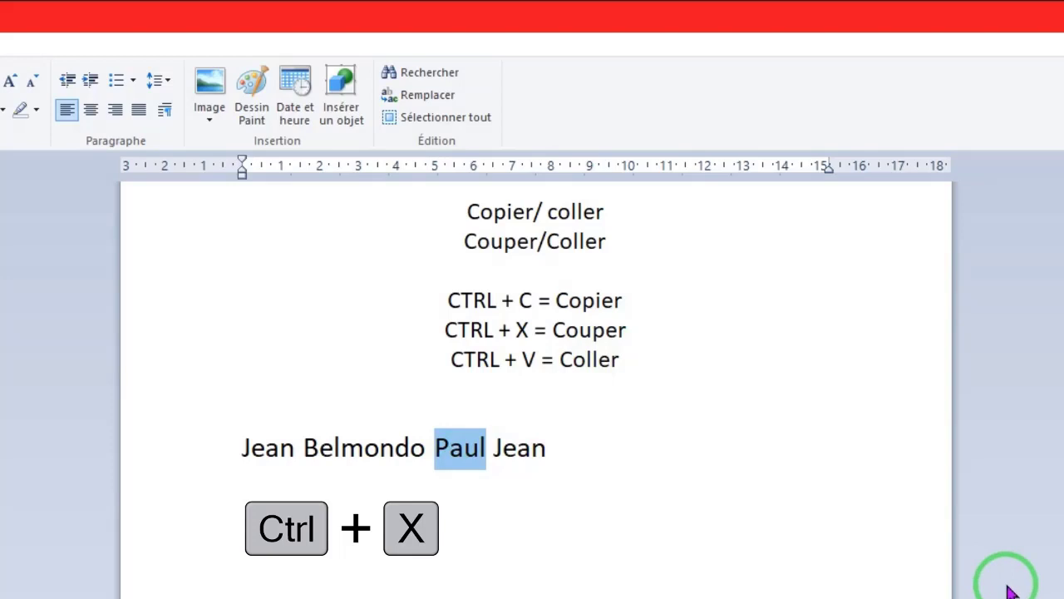
key("ctrl+x")
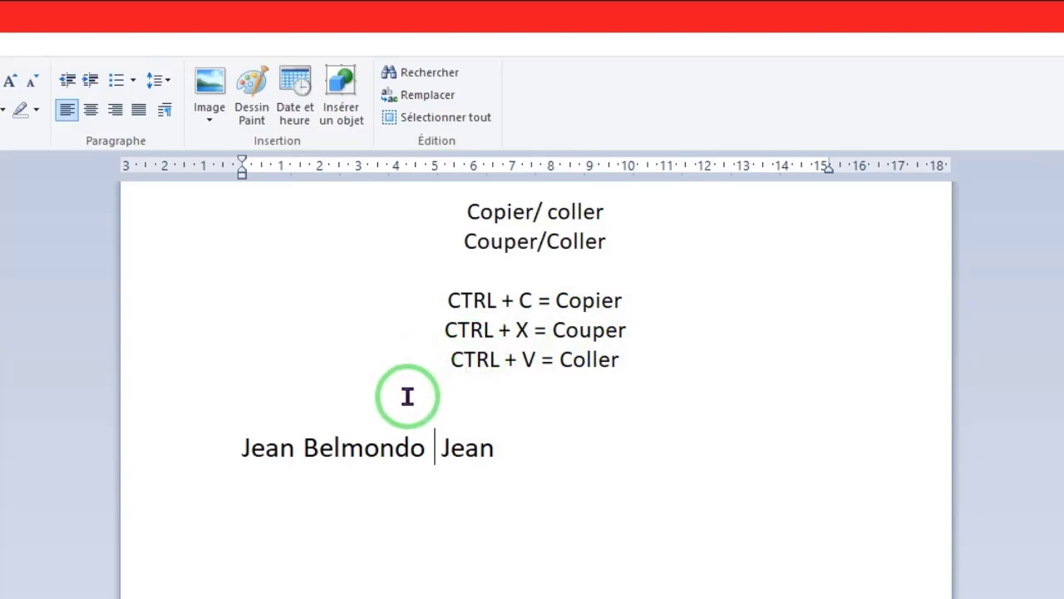
left_click(304, 447)
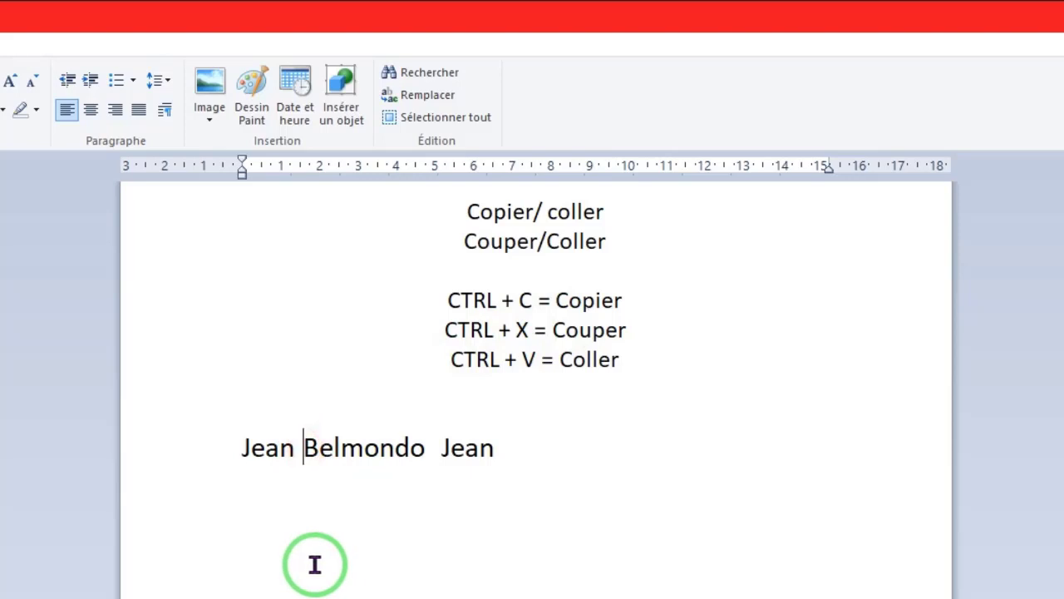
key("ctrl+v")
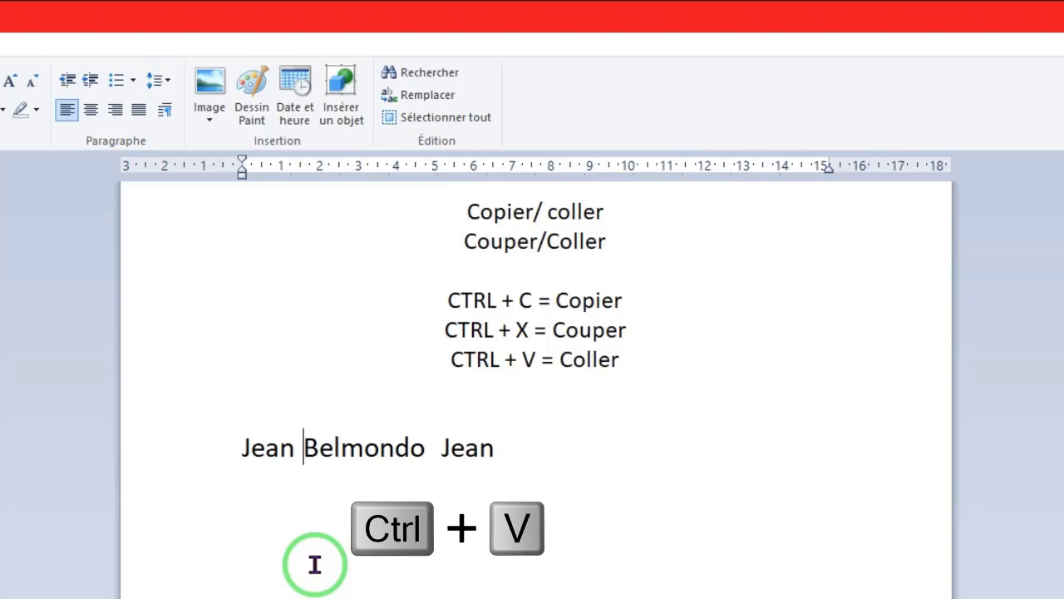
key("ctrl+v")
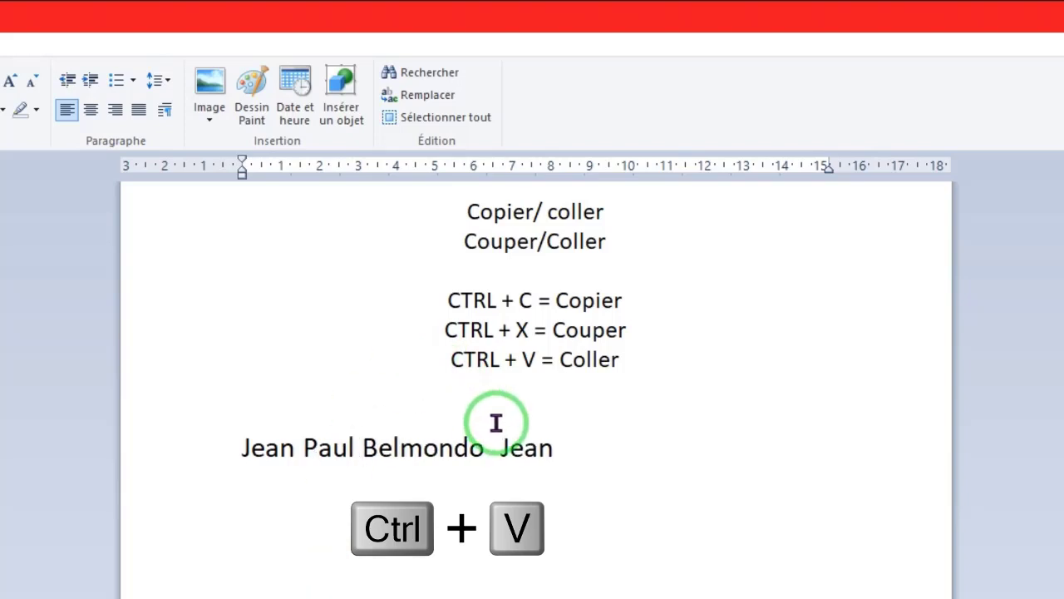
Delete the leftover "Jean" at the end of the name line.
left_click(516, 449)
left_click_drag(515, 448, 605, 455)
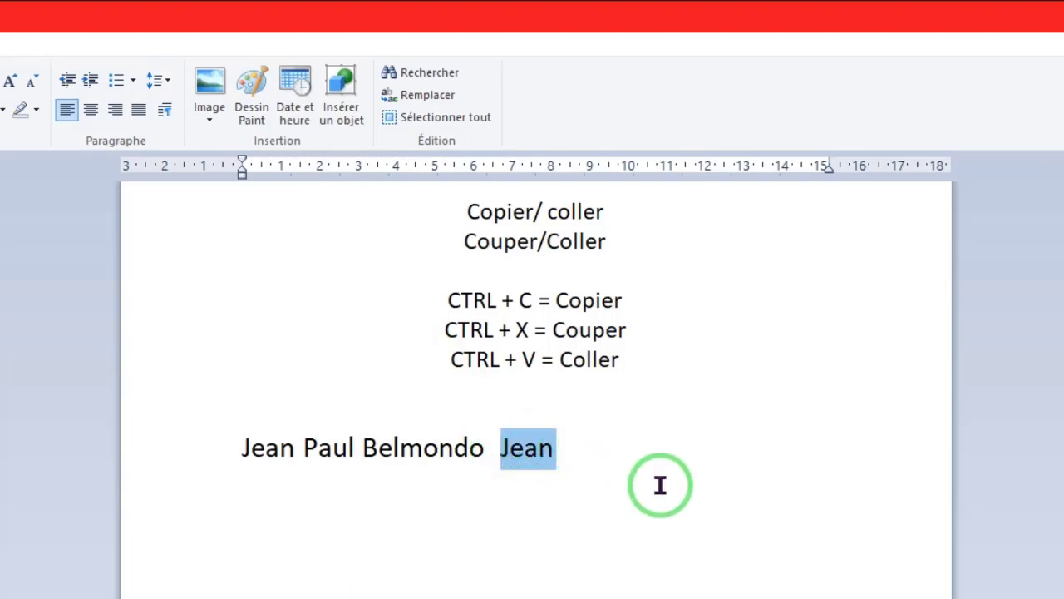
key("Delete")
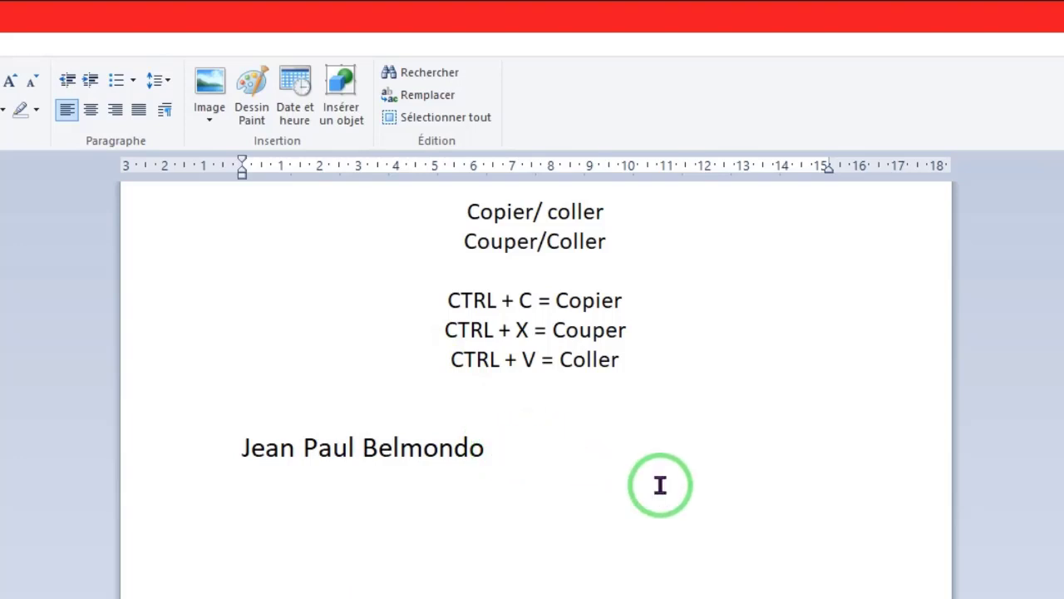